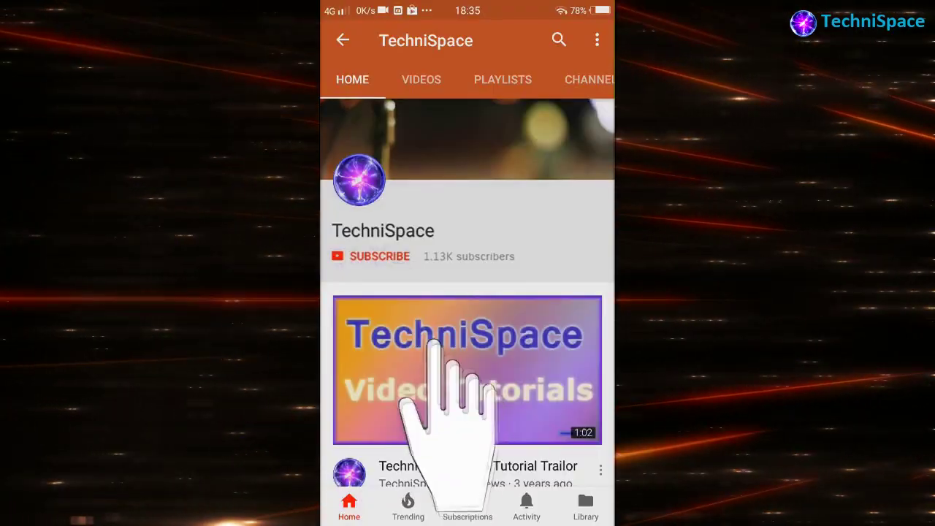
- Subscribe to the TechniSpace channel and turn on its notification bell
{"action": "left_click", "coordinate": [379, 255]}
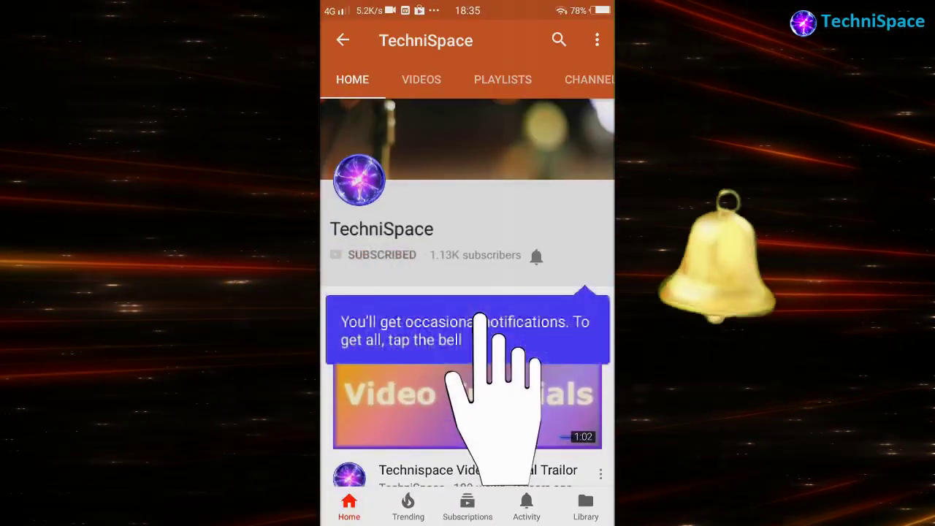
{"action": "left_click", "coordinate": [536, 255]}
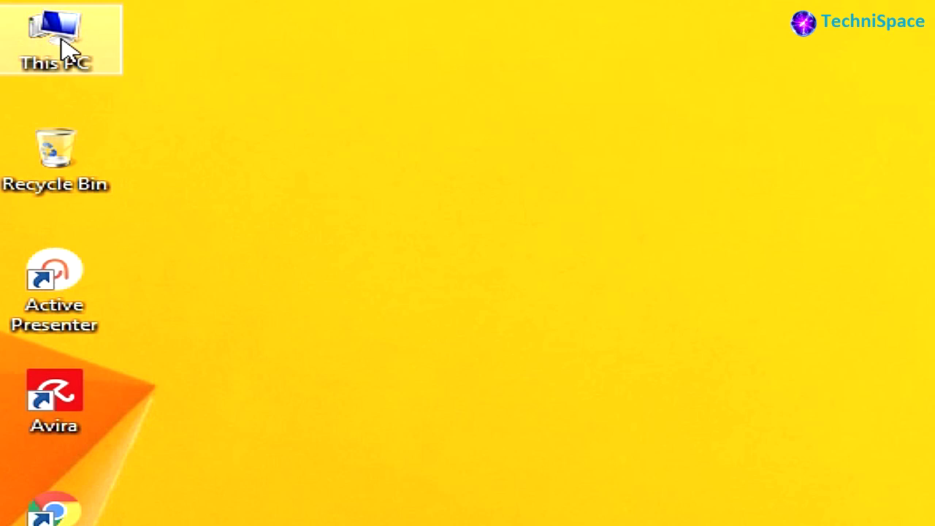
- Open Device Manager from the system properties of This PC
{"action": "right_click", "coordinate": [64, 49]}
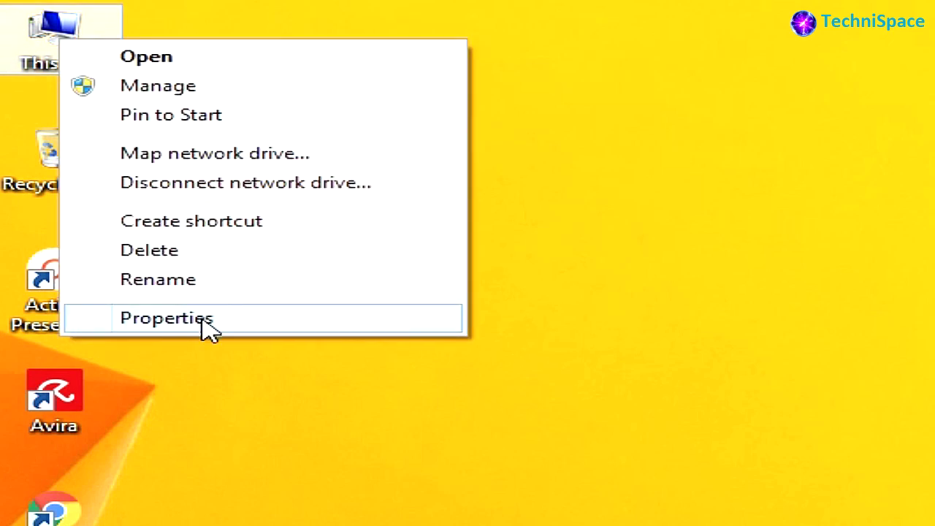
{"action": "left_click", "coordinate": [204, 322]}
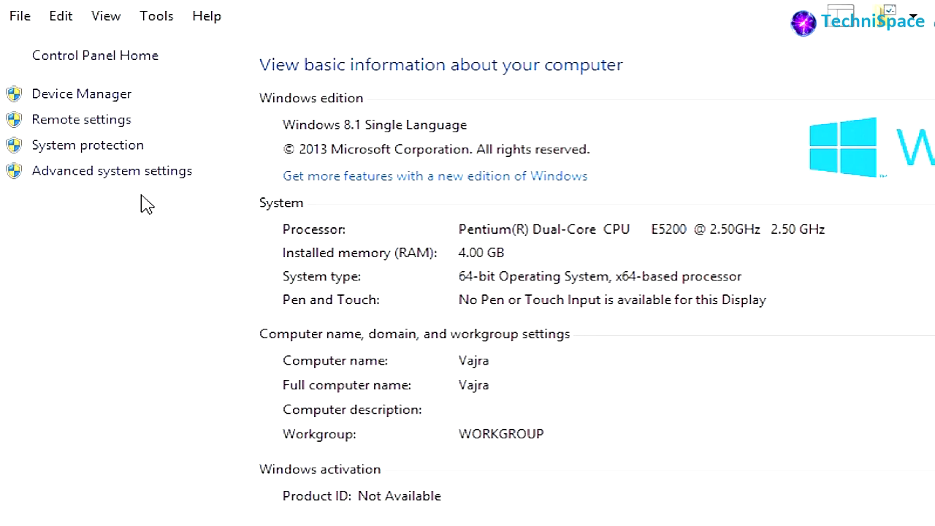
{"action": "left_click", "coordinate": [92, 98]}
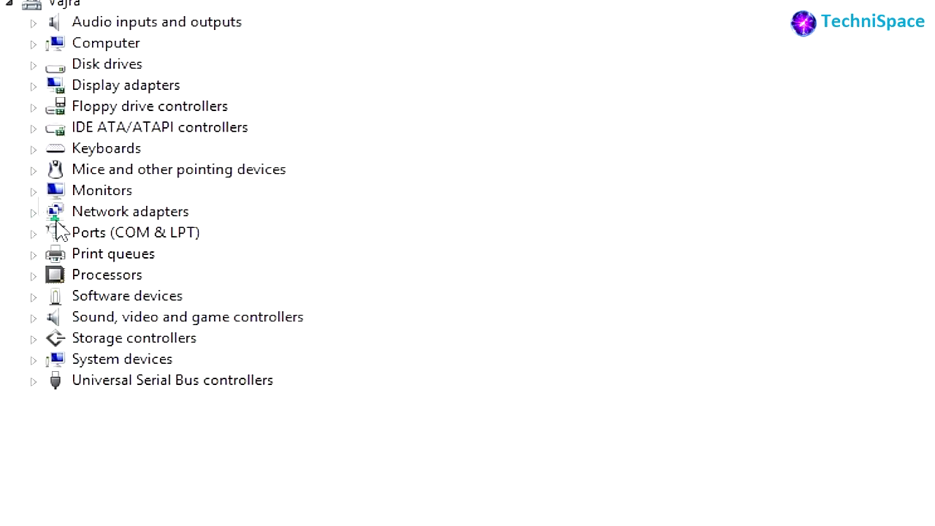
- Update the driver software of the Microsoft Basic Display Adapter under Display adapters and close the finished update wizard
{"action": "left_click", "coordinate": [34, 84]}
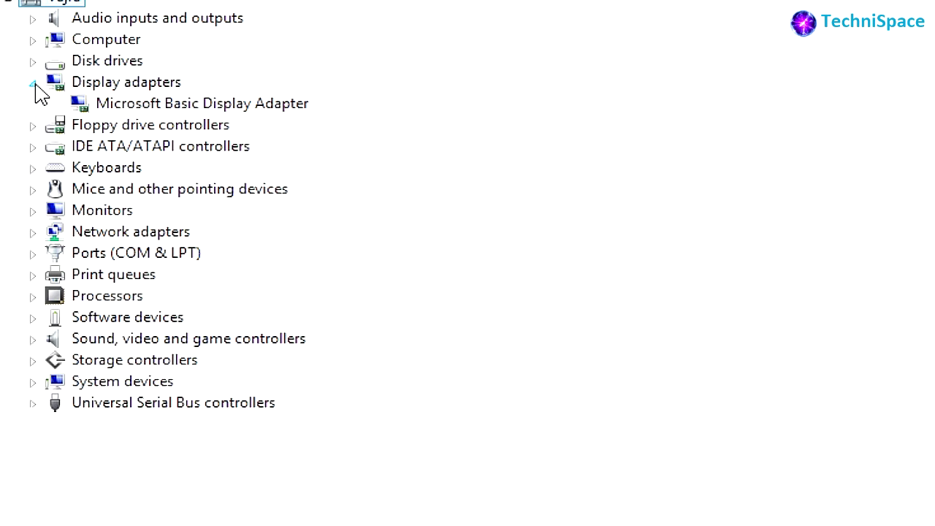
{"action": "right_click", "coordinate": [169, 107]}
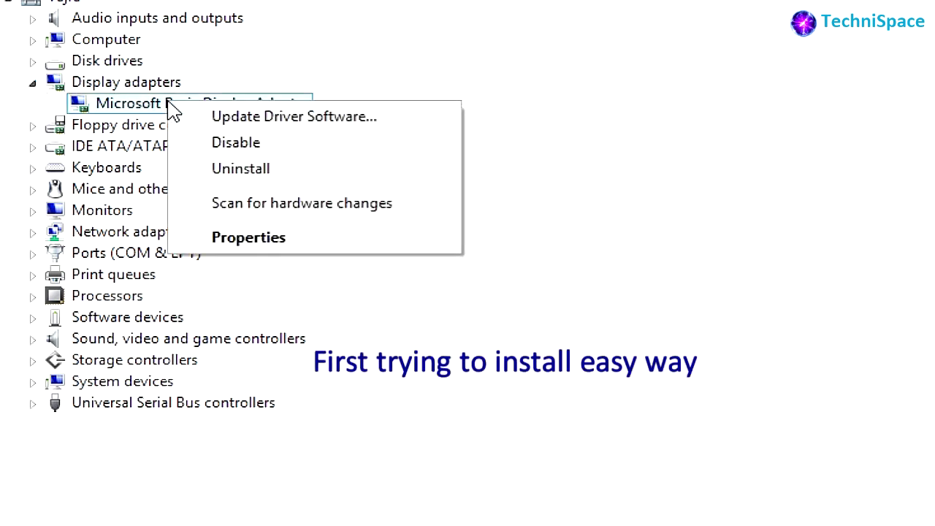
{"action": "left_click", "coordinate": [228, 123]}
{"action": "left_click", "coordinate": [429, 283]}
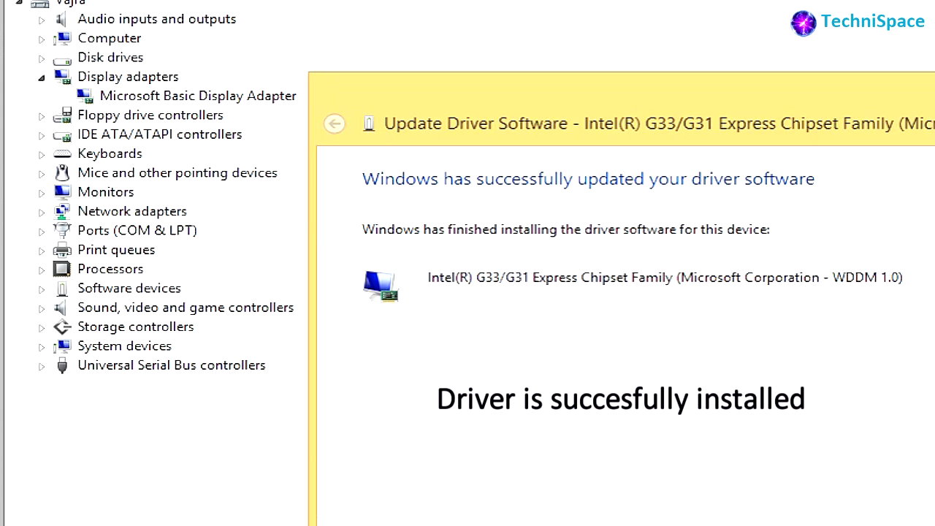
{"action": "key", "text": "Return"}
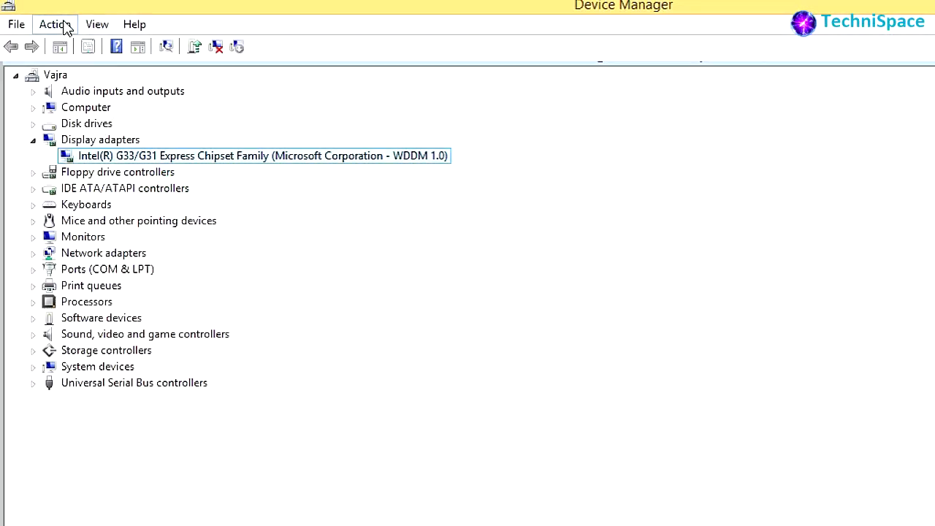
- Start adding legacy hardware in Device Manager and choose to install hardware manually selected from a list
{"action": "left_click", "coordinate": [65, 27]}
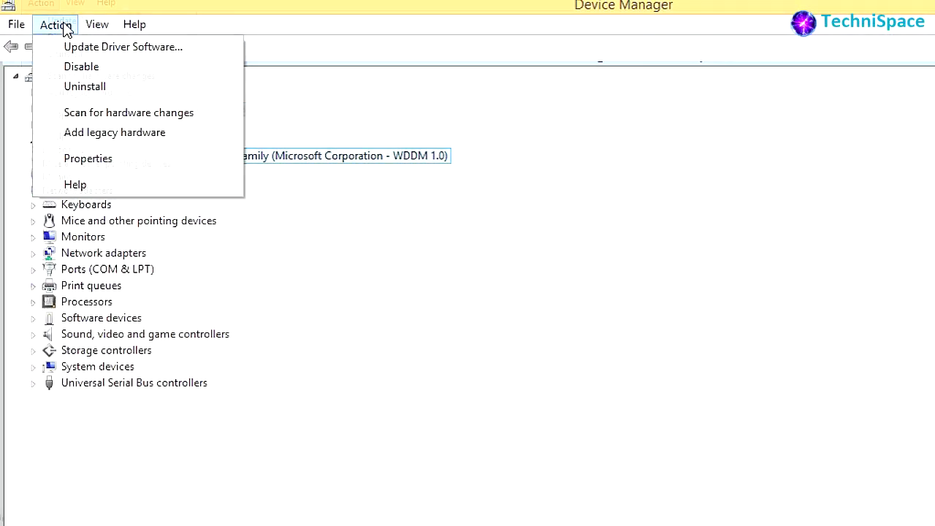
{"action": "left_click", "coordinate": [101, 132]}
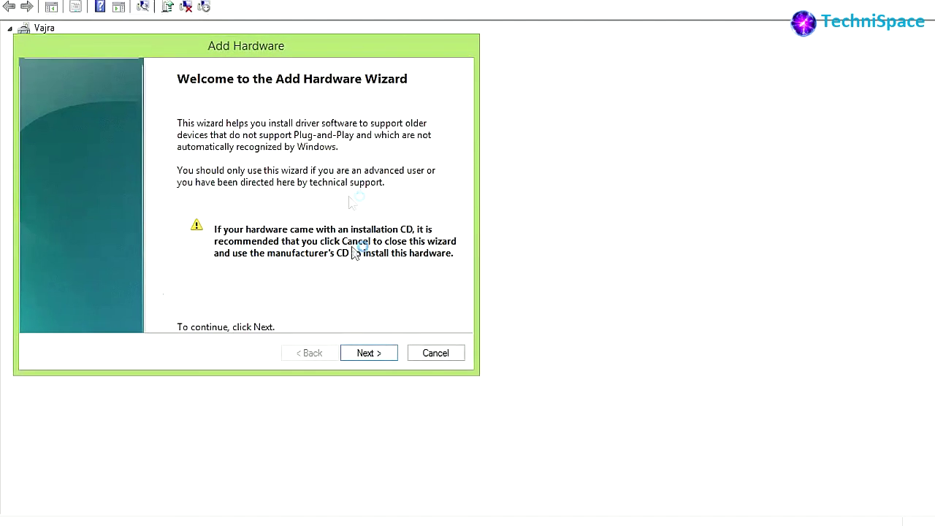
{"action": "left_click", "coordinate": [378, 354]}
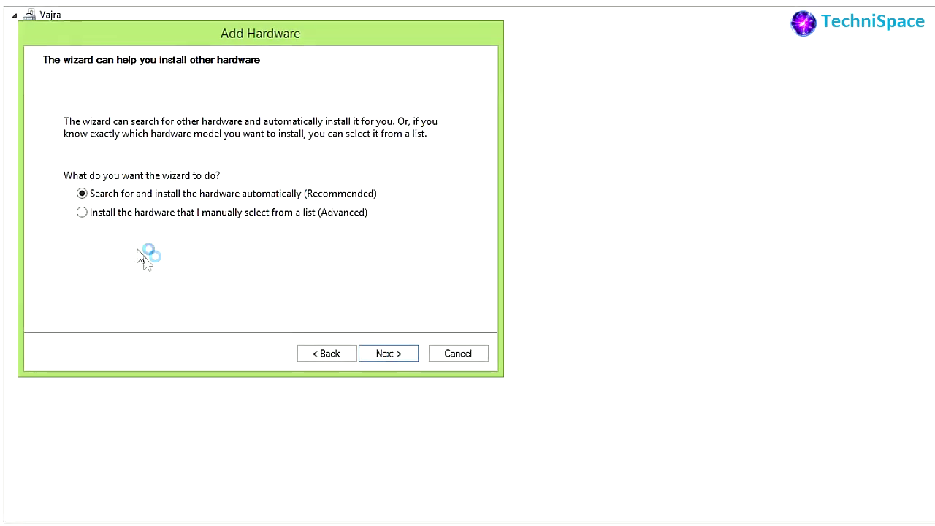
{"action": "left_click", "coordinate": [79, 214]}
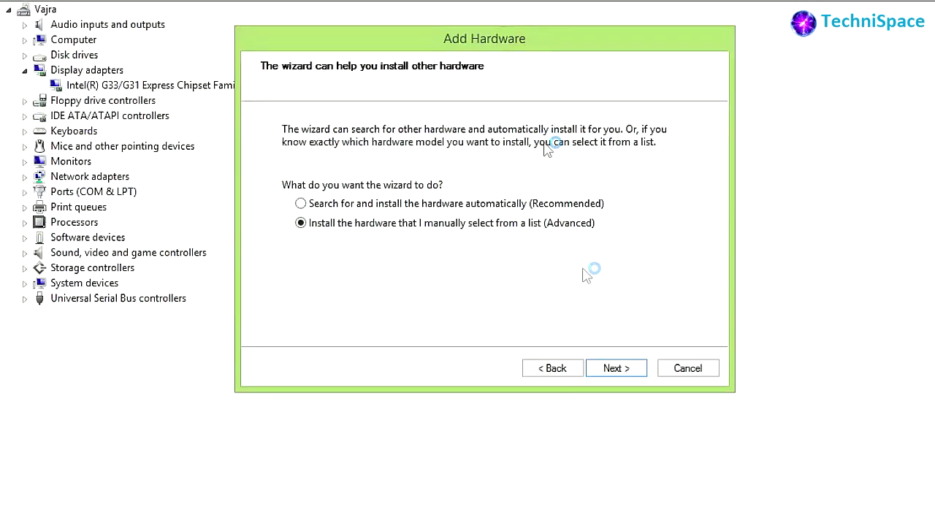
{"action": "left_click", "coordinate": [616, 369]}
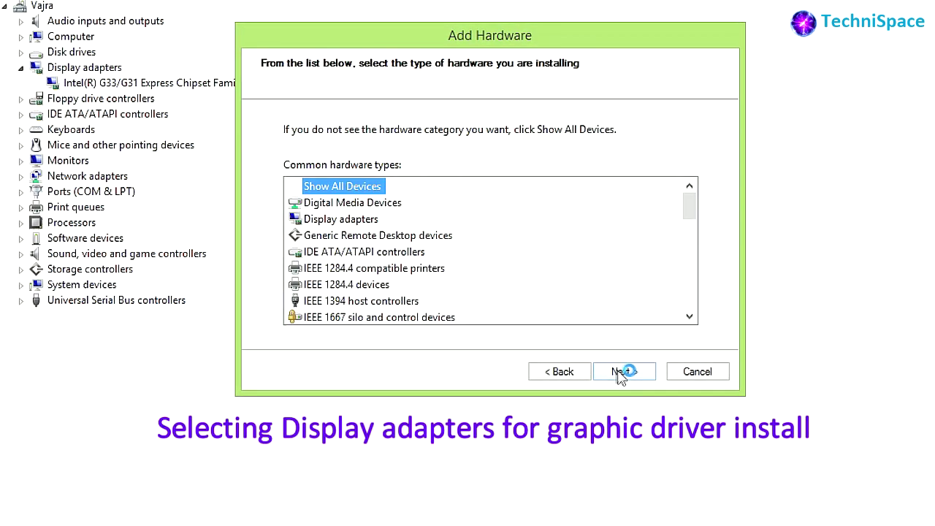
- Choose Display adapters as the hardware type, install the Intel(R) G33/G31 Express Chipset Family driver and finish the wizard
{"action": "left_click", "coordinate": [322, 204]}
{"action": "left_click", "coordinate": [326, 219]}
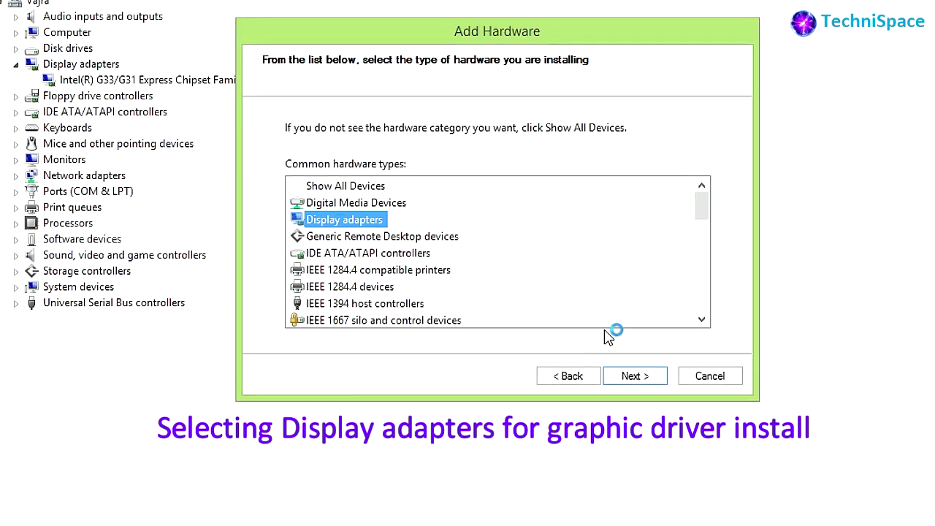
{"action": "left_click", "coordinate": [632, 375]}
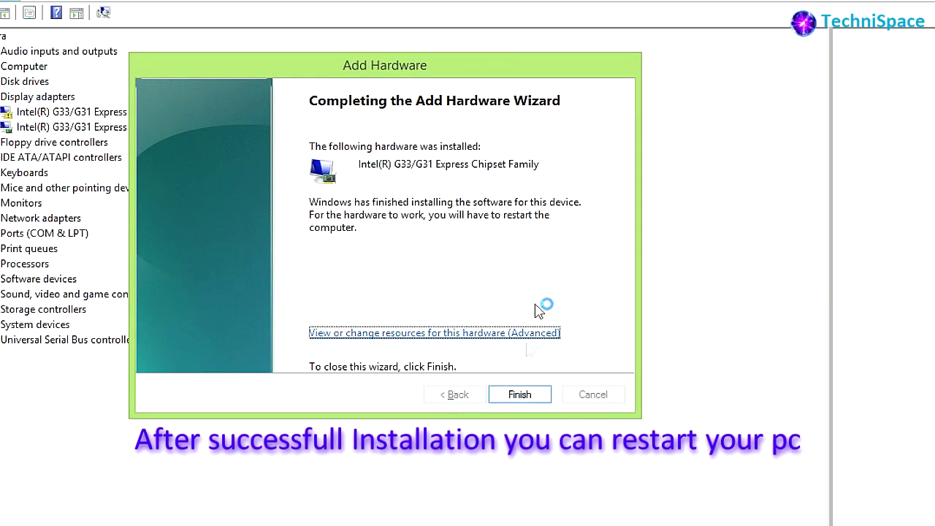
{"action": "left_click", "coordinate": [530, 394]}
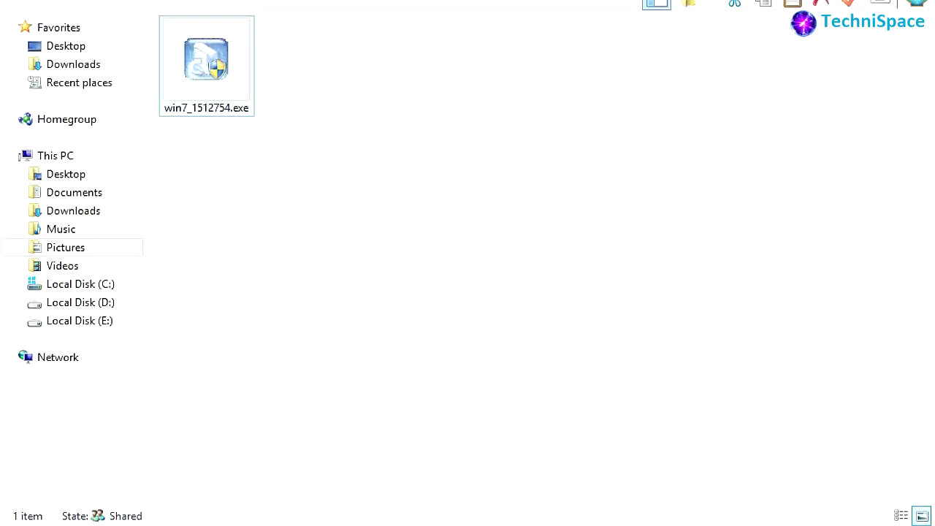
- Run the win7_1512754.exe graphics driver installer and continue past its release information page
{"action": "double_click", "coordinate": [201, 95]}
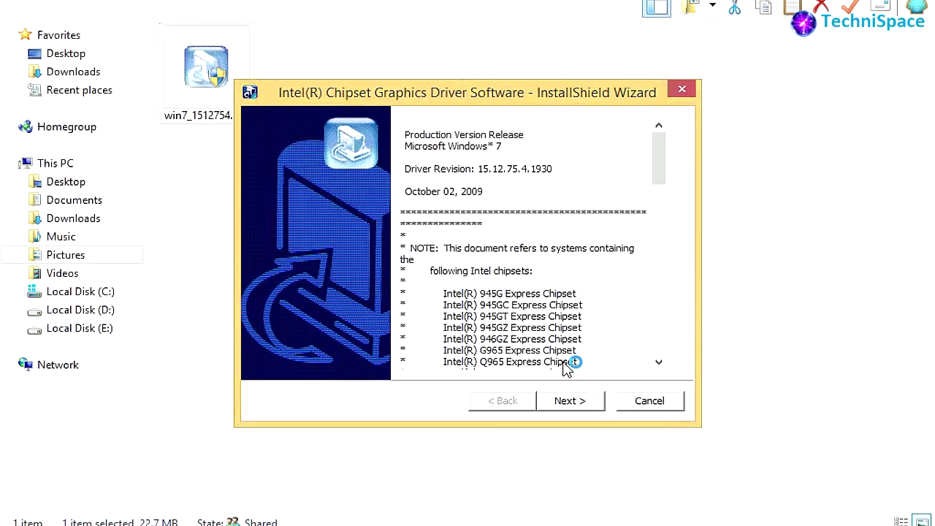
{"action": "left_click", "coordinate": [567, 398]}
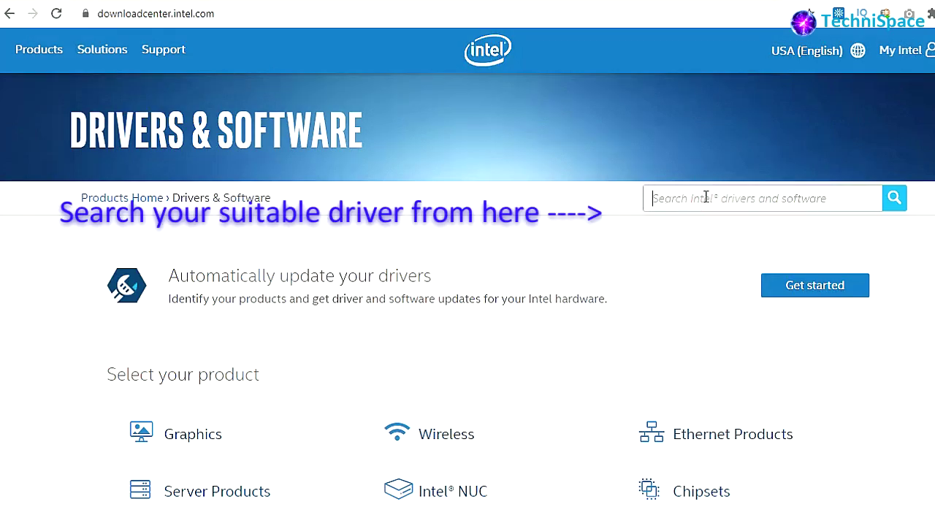
- Search Intel's Drivers & Software site for "intel" and browse the processor generations in the Graphics product list
{"action": "type", "text": "intel"}
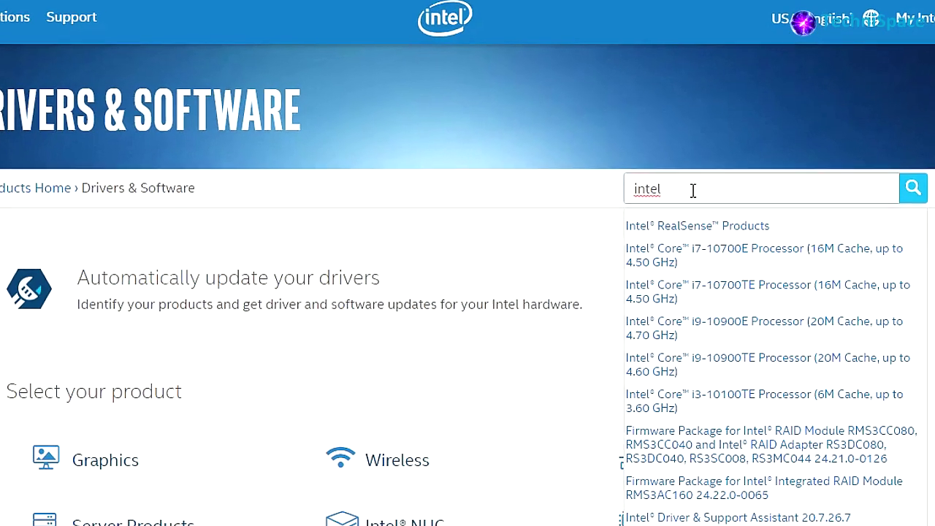
{"action": "scroll", "coordinate": [731, 365], "scroll_direction": "down", "scroll_amount": 3}
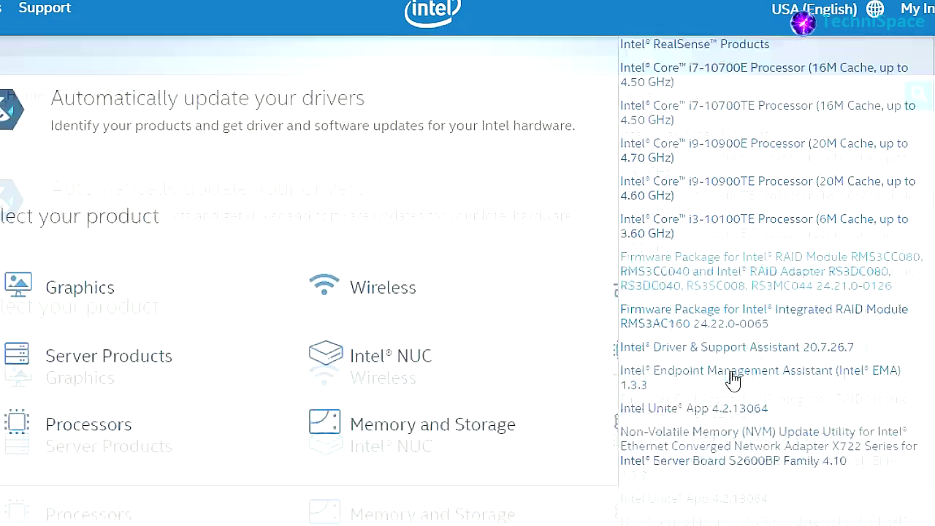
{"action": "scroll", "coordinate": [734, 378], "scroll_direction": "up", "scroll_amount": 1}
{"action": "scroll", "coordinate": [734, 380], "scroll_direction": "up", "scroll_amount": 1}
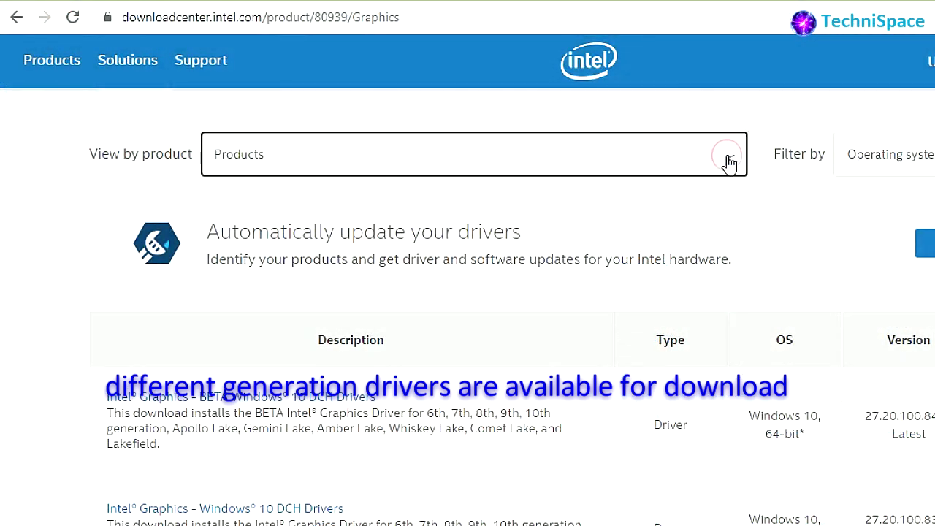
{"action": "left_click", "coordinate": [728, 160]}
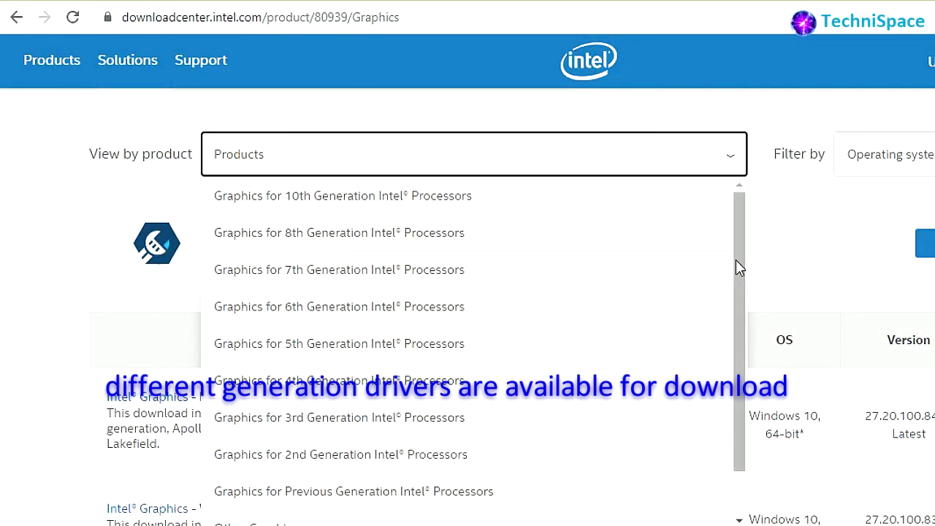
{"action": "left_click_drag", "start_coordinate": [735, 260], "coordinate": [739, 320]}
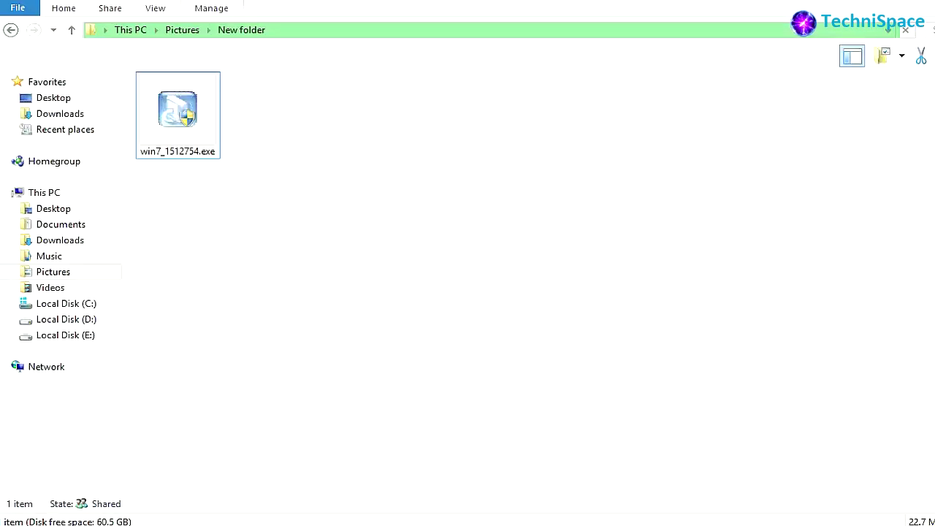
- Extract win7_1512754.exe into its current folder with 7-Zip
{"action": "left_click", "coordinate": [181, 121]}
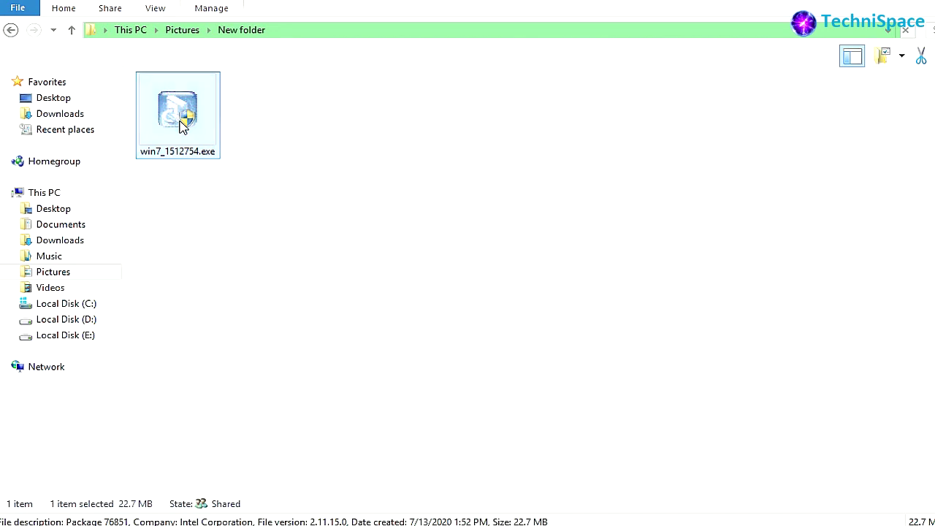
{"action": "right_click", "coordinate": [180, 121]}
{"action": "mouse_move", "coordinate": [238, 234]}
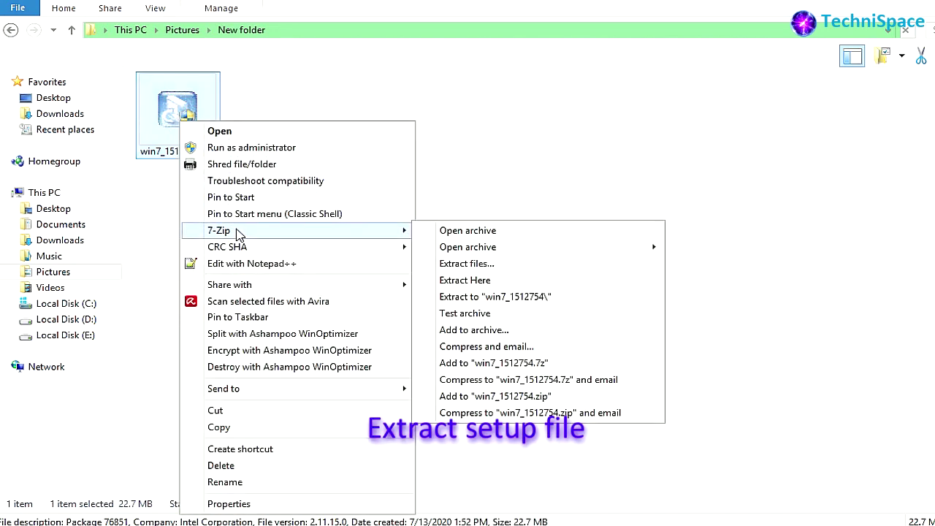
{"action": "left_click", "coordinate": [449, 280]}
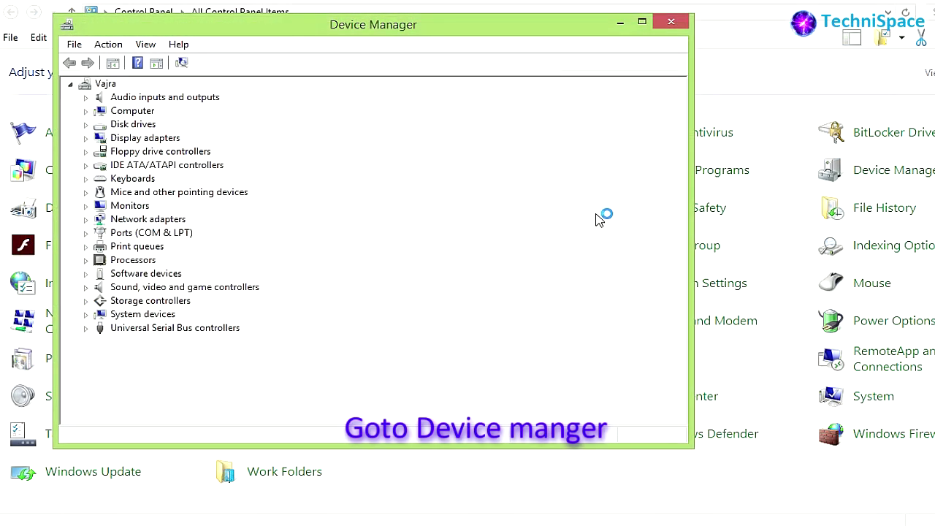
- Maximize Device Manager, select the Intel G33/G31 adapter under Display adapters and start adding legacy hardware
{"action": "left_click", "coordinate": [642, 22]}
{"action": "left_click", "coordinate": [22, 100]}
{"action": "left_click", "coordinate": [109, 113]}
{"action": "left_click", "coordinate": [57, 7]}
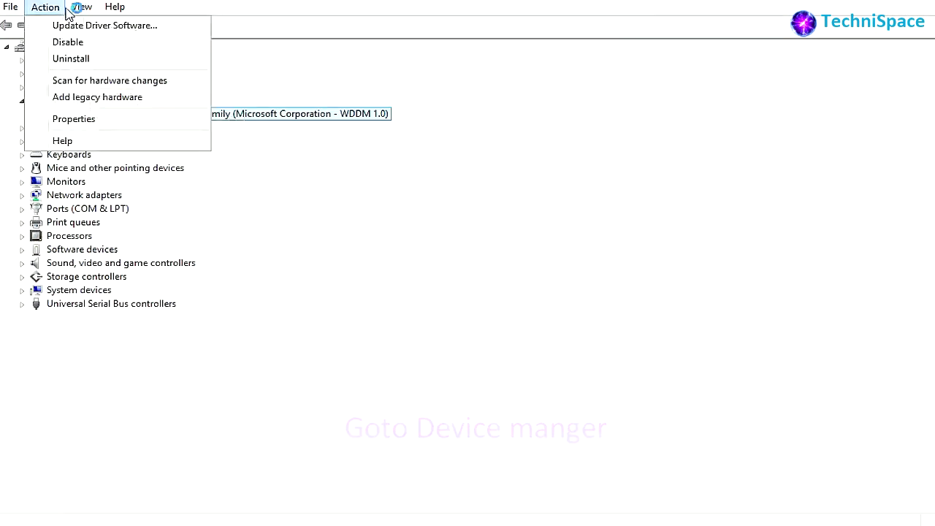
{"action": "left_click", "coordinate": [94, 97]}
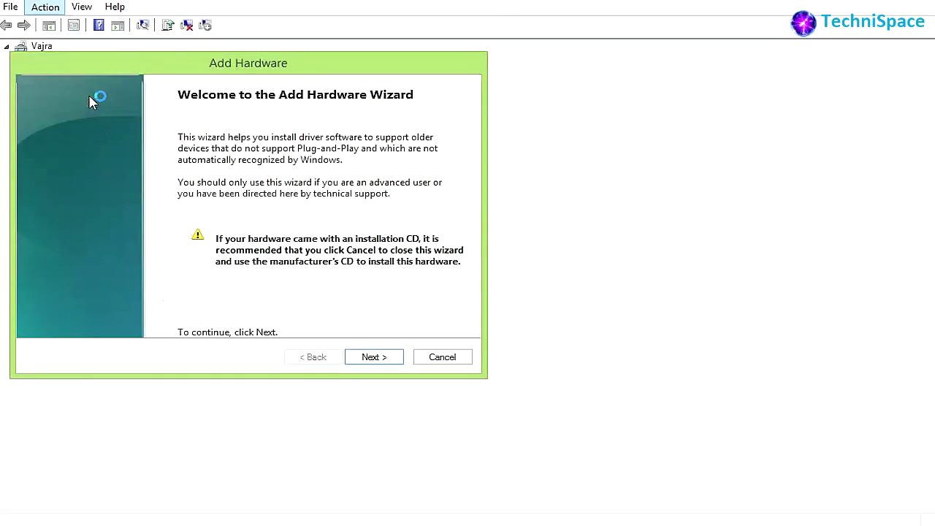
- Set the Add Hardware wizard to install hardware manually selected from a list and continue to the hardware types
{"action": "left_click", "coordinate": [372, 357]}
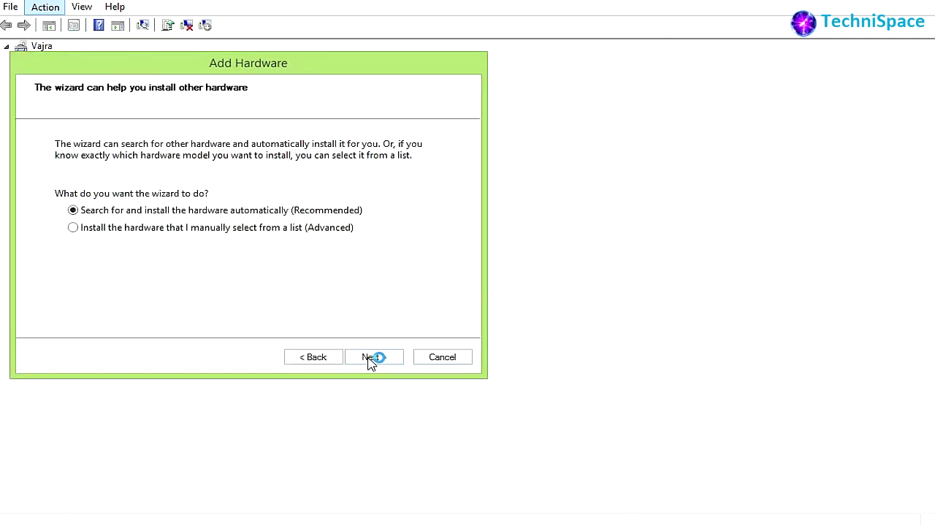
{"action": "left_click", "coordinate": [73, 228]}
{"action": "left_click_drag", "start_coordinate": [291, 60], "coordinate": [499, 79]}
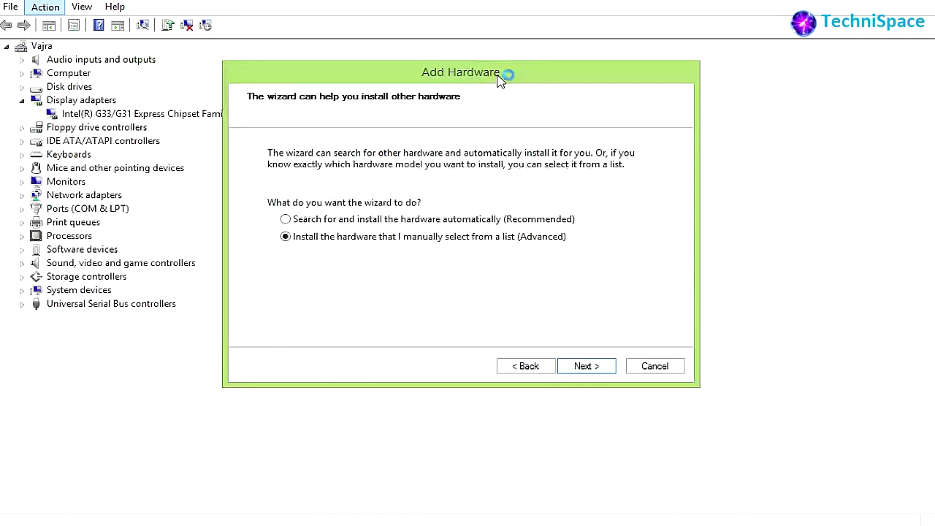
{"action": "left_click", "coordinate": [582, 369]}
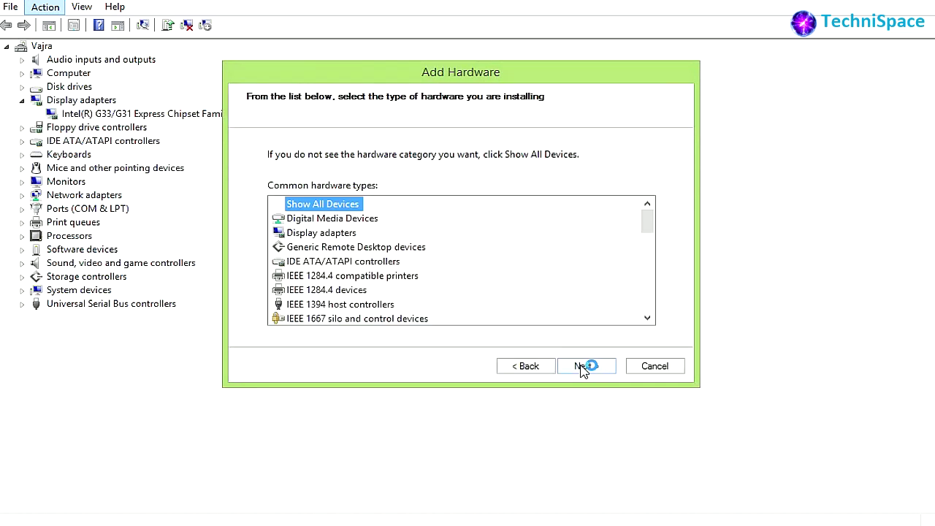
- Choose Display adapters as the type of hardware to install and continue to the driver selection
{"action": "left_click", "coordinate": [295, 221]}
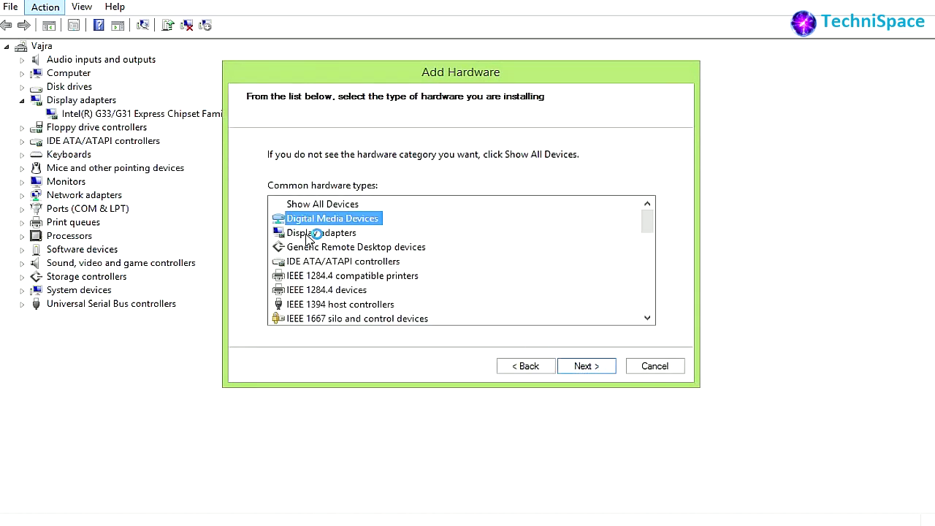
{"action": "left_click", "coordinate": [314, 233]}
{"action": "left_click", "coordinate": [584, 368]}
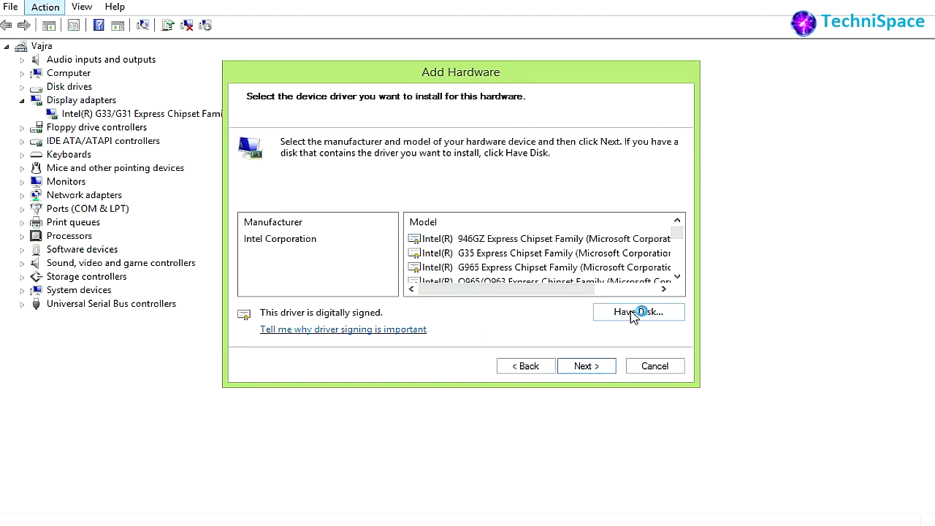
- Load the driver from disk using igdlh.inf in the extracted package's Graphics folder
{"action": "mouse_move", "coordinate": [678, 234]}
{"action": "left_mouse_down"}
{"action": "mouse_move", "coordinate": [680, 261]}
{"action": "mouse_move", "coordinate": [679, 252]}
{"action": "left_mouse_up"}
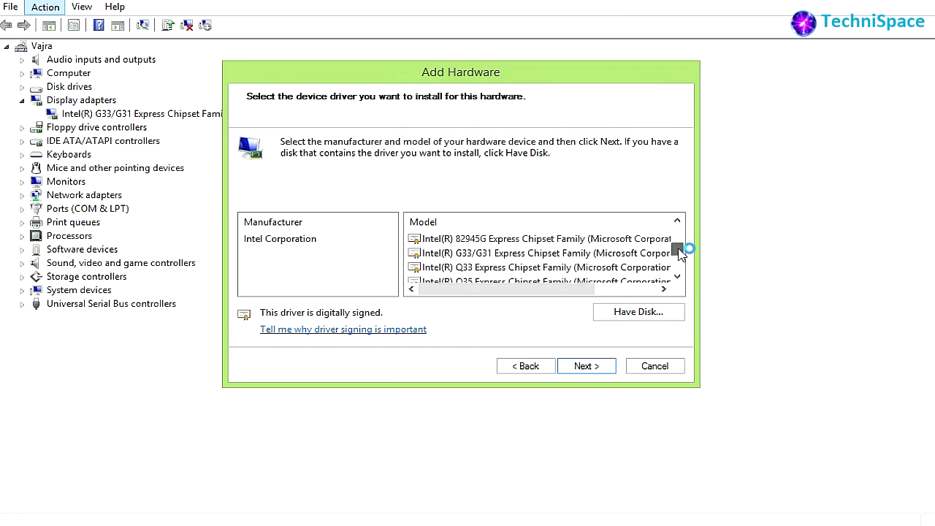
{"action": "left_click", "coordinate": [642, 313]}
{"action": "left_click", "coordinate": [573, 301]}
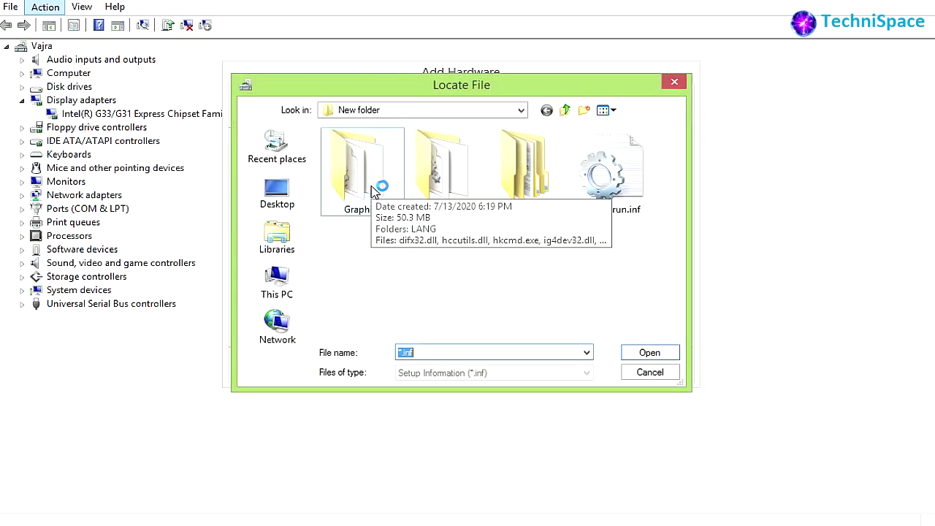
{"action": "double_click", "coordinate": [375, 191]}
{"action": "left_click", "coordinate": [470, 198]}
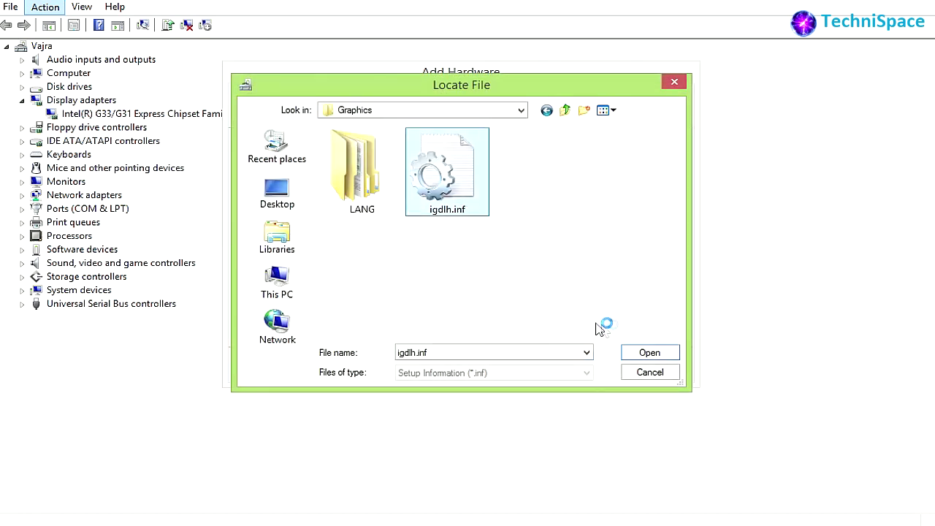
{"action": "left_click", "coordinate": [647, 354]}
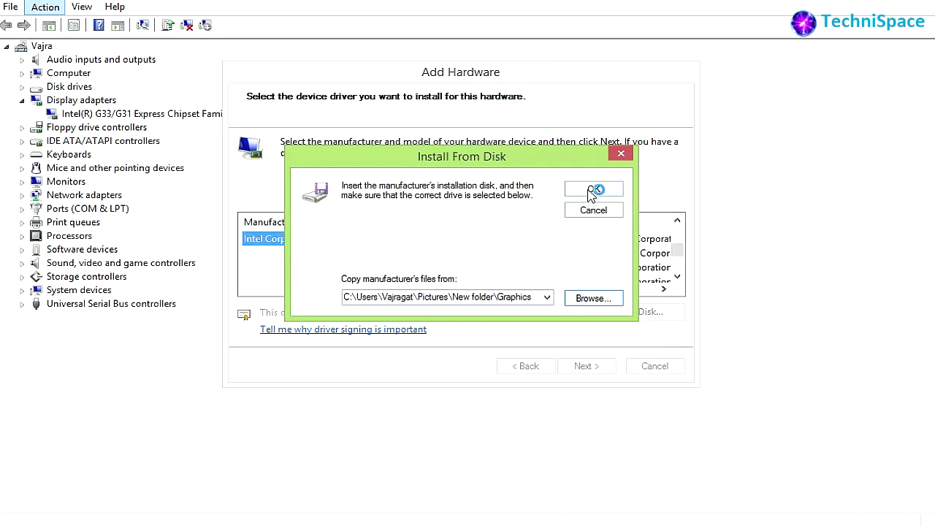
{"action": "left_click", "coordinate": [593, 190]}
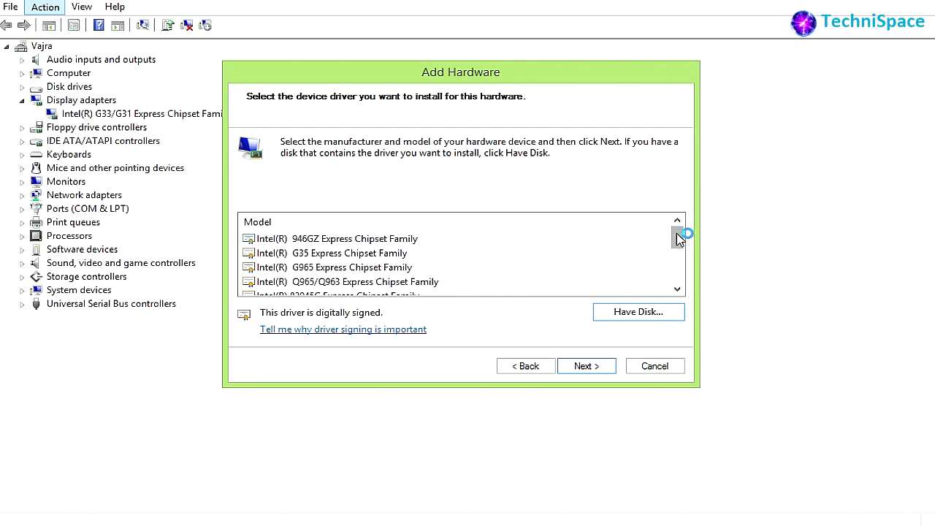
- Select Intel(R) G33/G31 Express Chipset Family as the driver model and continue to the installation page
{"action": "left_click_drag", "start_coordinate": [679, 237], "coordinate": [679, 251]}
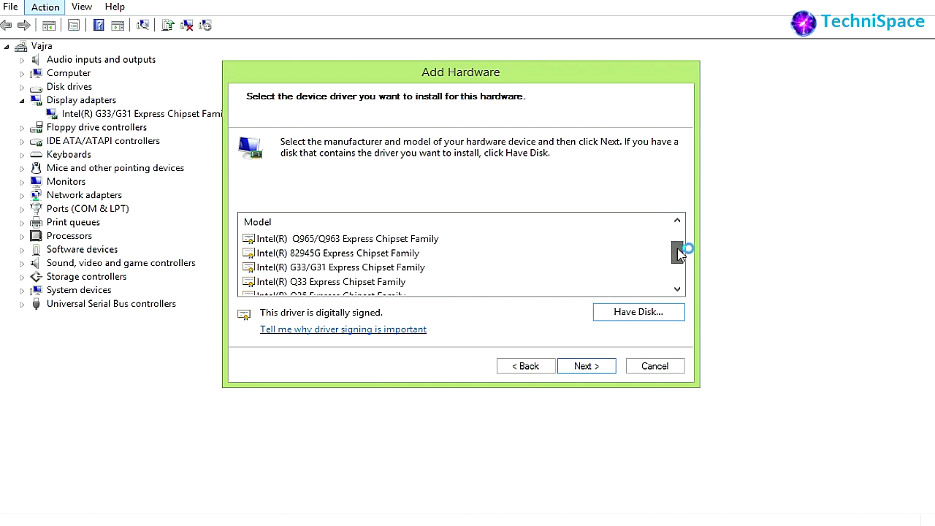
{"action": "left_click", "coordinate": [392, 268]}
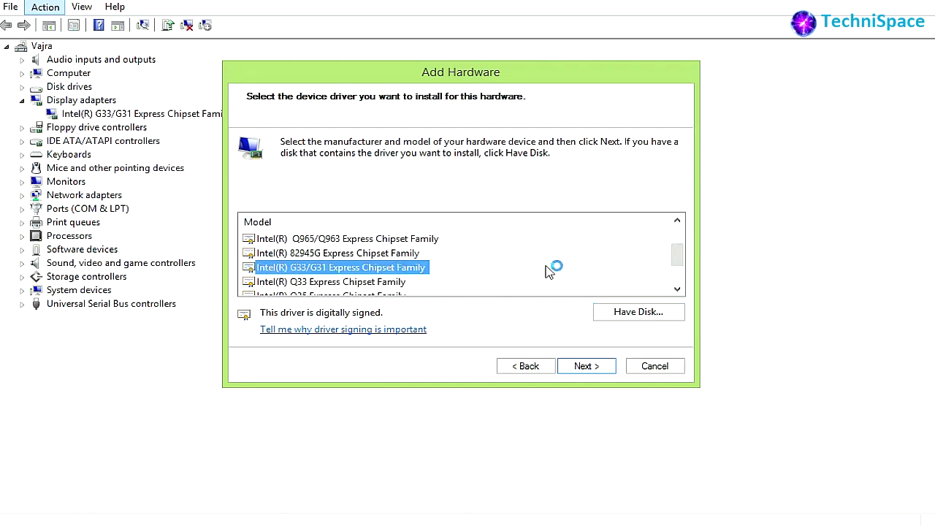
{"action": "mouse_move", "coordinate": [678, 257]}
{"action": "left_mouse_down"}
{"action": "mouse_move", "coordinate": [677, 272]}
{"action": "mouse_move", "coordinate": [678, 259]}
{"action": "left_mouse_up"}
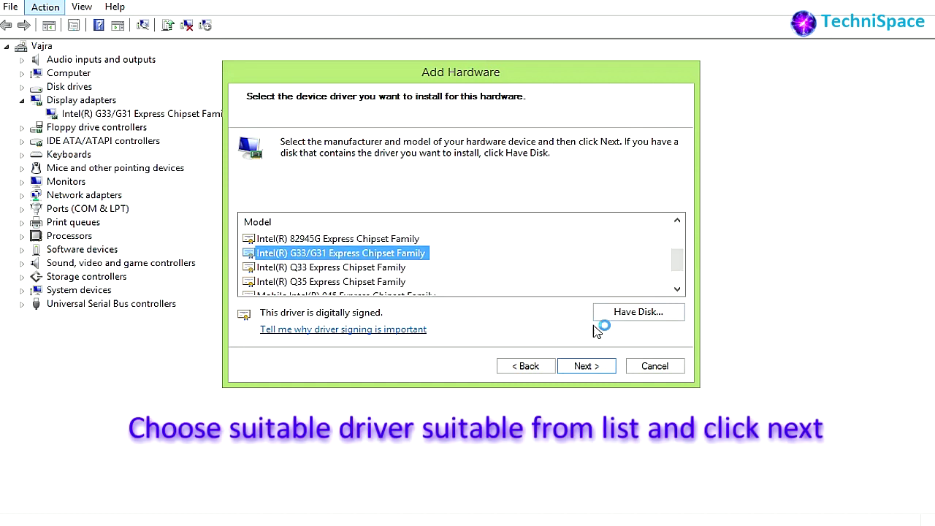
{"action": "left_click", "coordinate": [584, 366]}
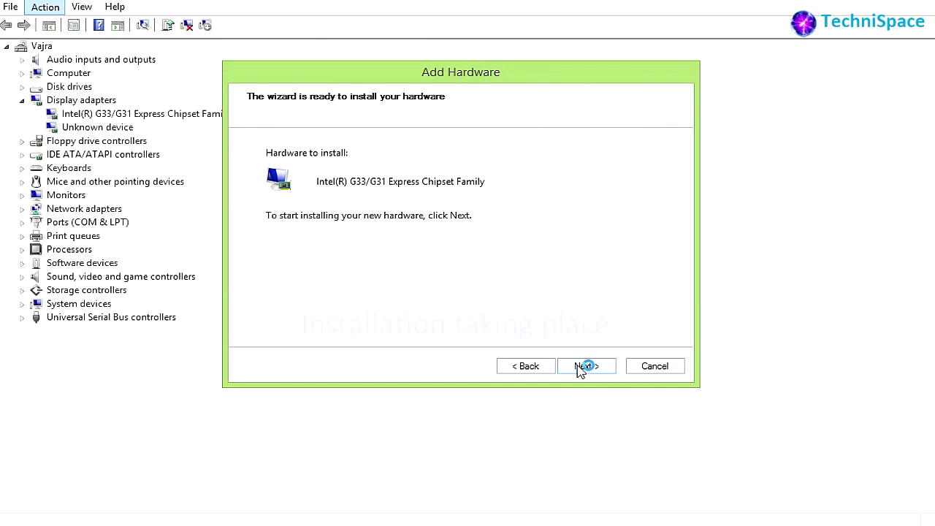
- Install the selected hardware, then finish the Add Hardware wizard and restart the computer
{"action": "left_click", "coordinate": [580, 368]}
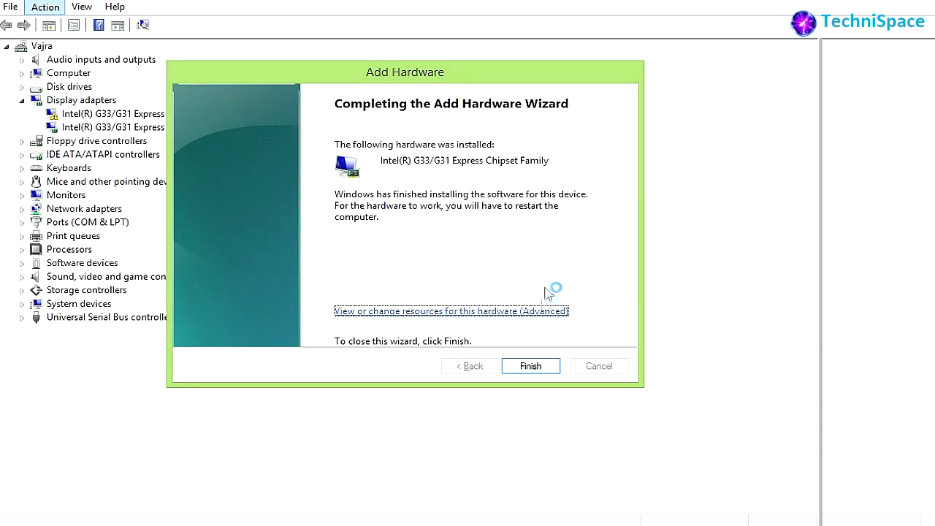
{"action": "left_click", "coordinate": [538, 362]}
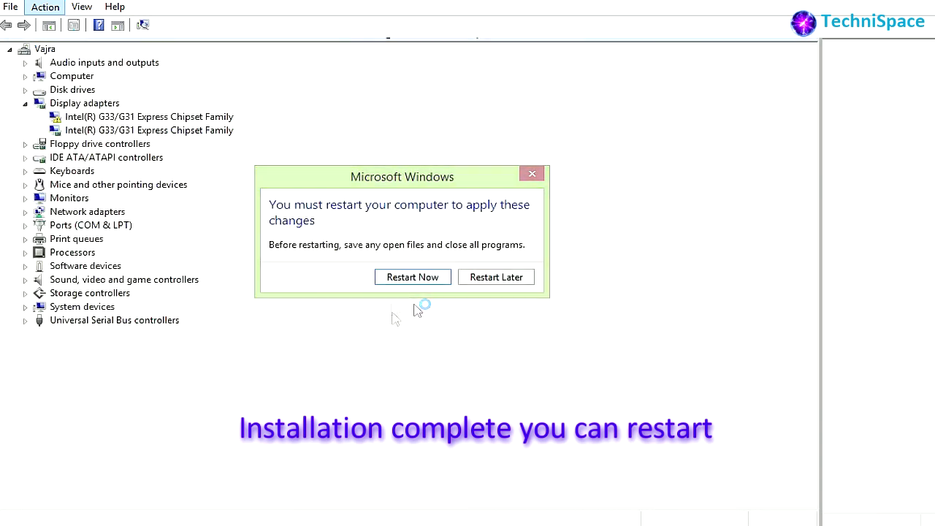
{"action": "left_click", "coordinate": [429, 279]}
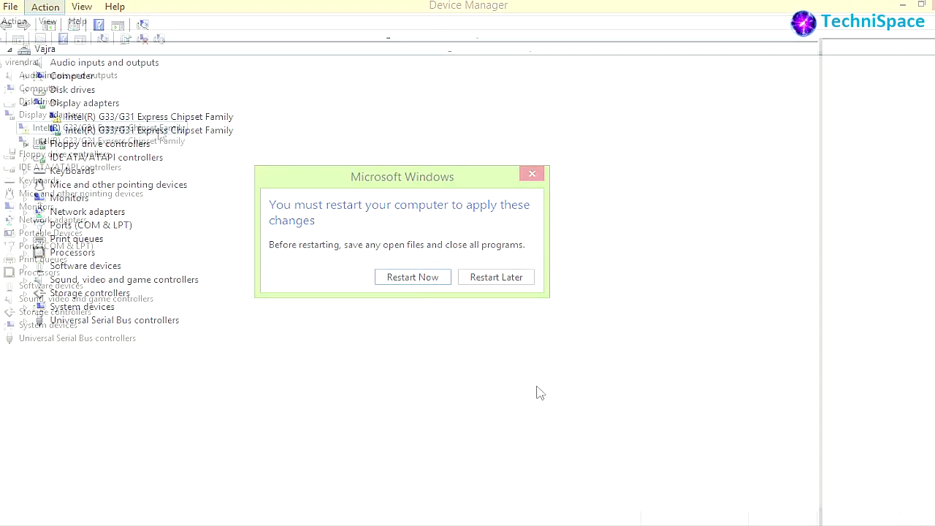
- Uninstall the Intel(R) G33/G31 Express Chipset Family adapter marked with a warning sign under Display adapters
{"action": "right_click", "coordinate": [160, 131]}
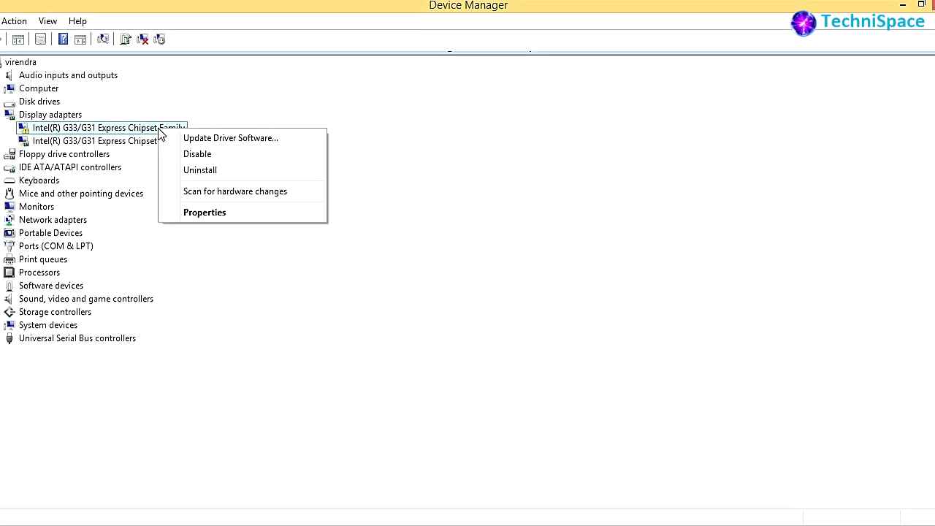
{"action": "left_click", "coordinate": [204, 172]}
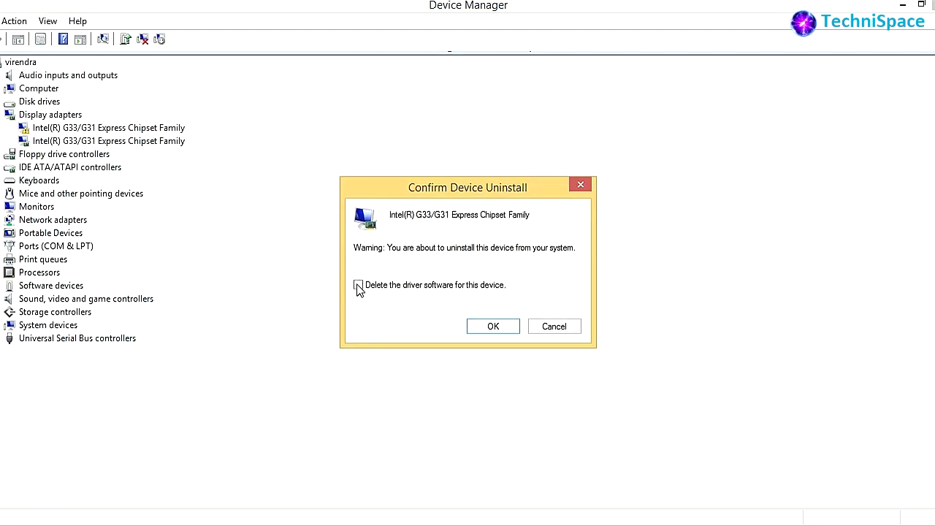
{"action": "left_click", "coordinate": [490, 327]}
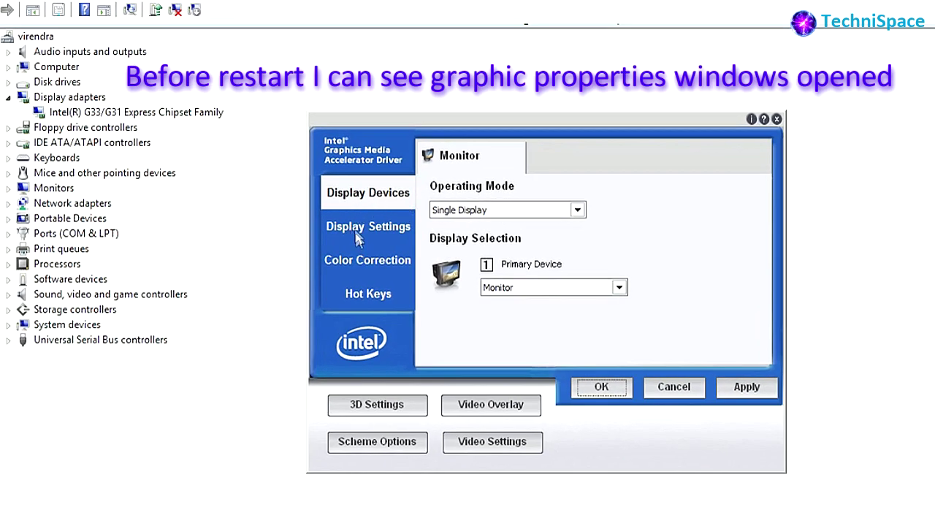
- Look through the Display Settings, Color Correction and Hot Keys pages of the Intel graphics driver and return to Display Devices
{"action": "left_click", "coordinate": [358, 236]}
{"action": "left_click", "coordinate": [356, 268]}
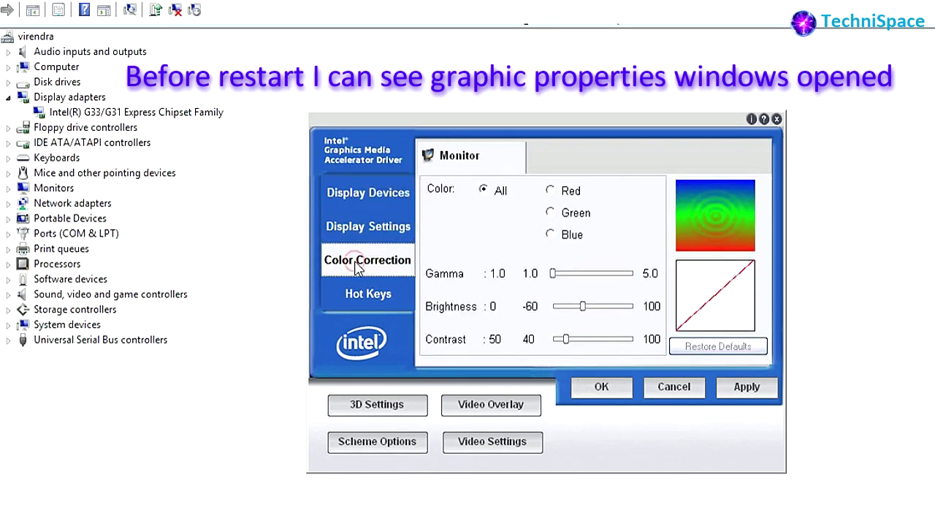
{"action": "left_click", "coordinate": [355, 291]}
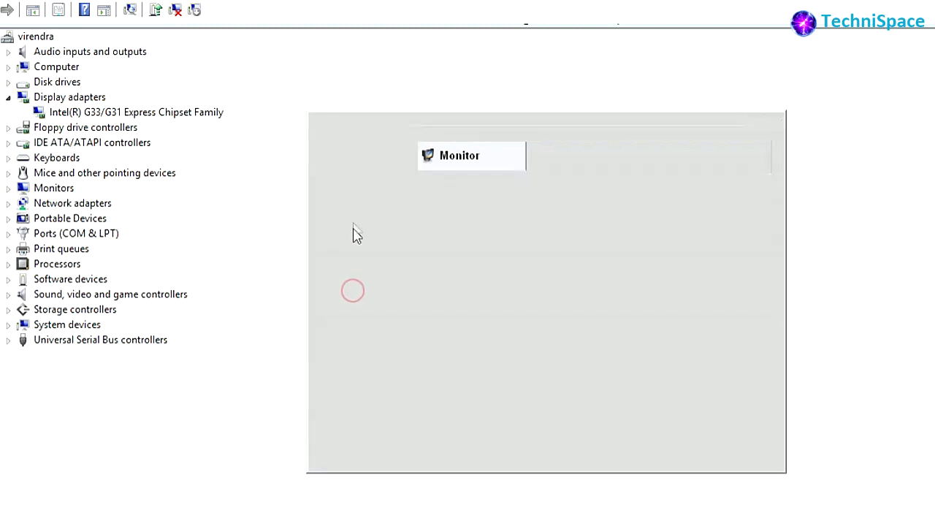
{"action": "left_click", "coordinate": [354, 192]}
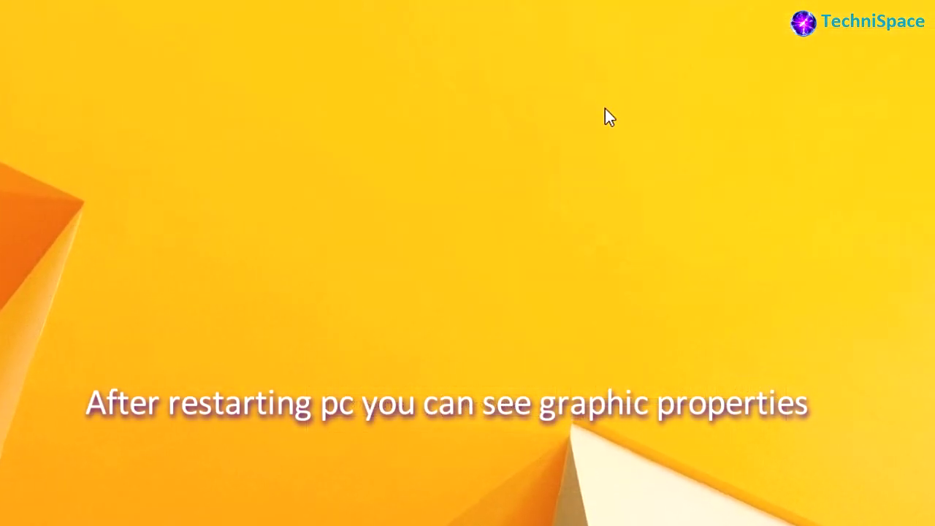
- Open Graphics Properties from the desktop and view its Display Settings, Color Correction and Hot Keys pages
{"action": "right_click", "coordinate": [606, 101]}
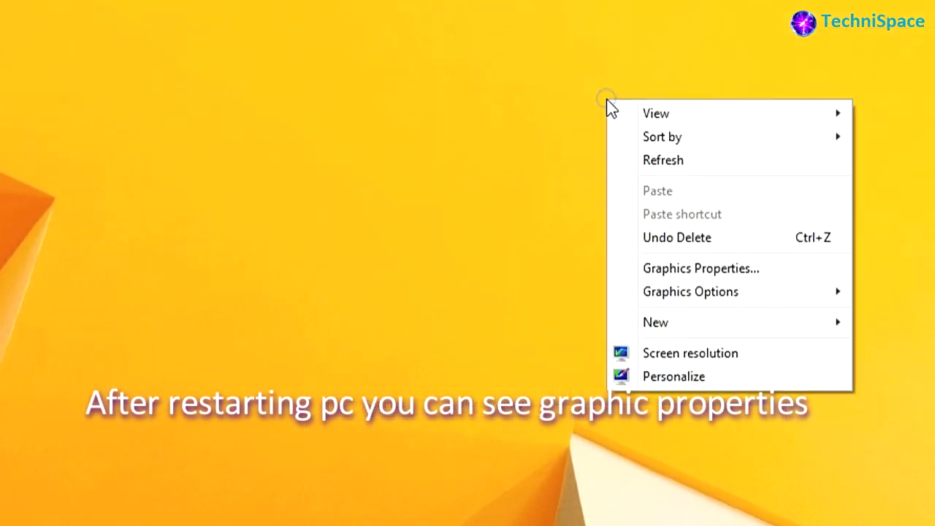
{"action": "left_click", "coordinate": [678, 270]}
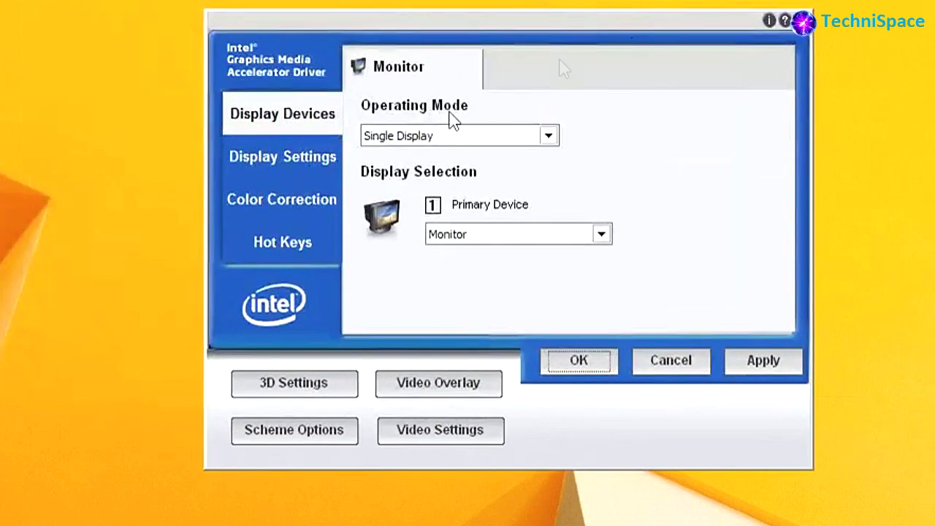
{"action": "left_click", "coordinate": [298, 155]}
{"action": "left_click", "coordinate": [290, 200]}
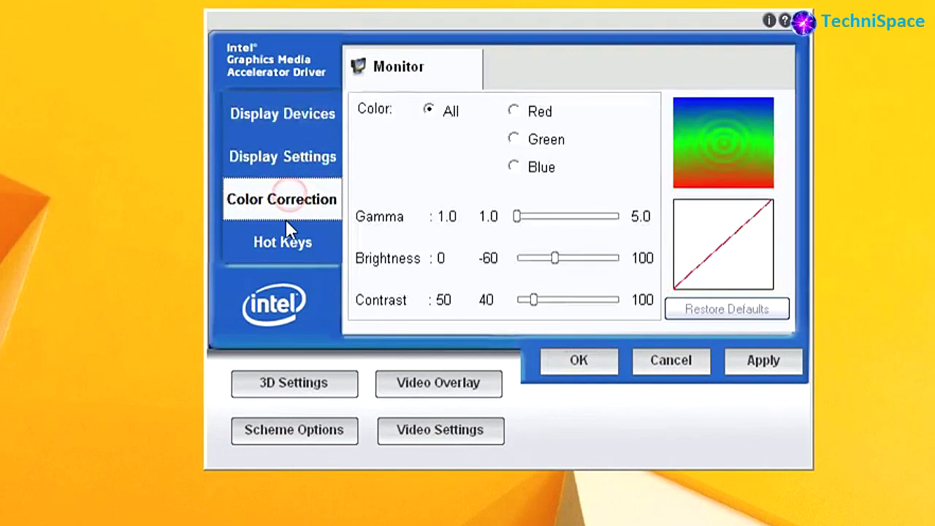
{"action": "left_click", "coordinate": [286, 241]}
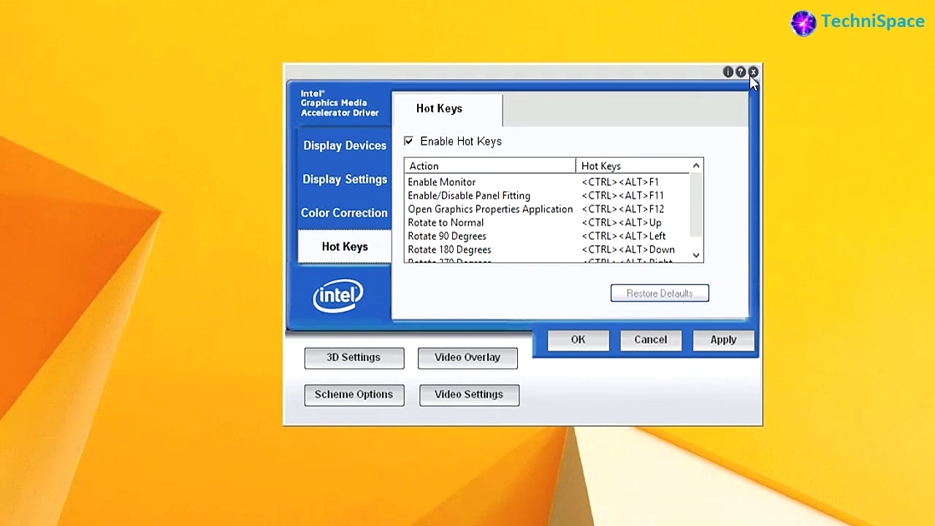
- View the 3D Settings and Video Overlay dialogs, cancelling each, and open the Scheme Options
{"action": "left_click", "coordinate": [344, 368]}
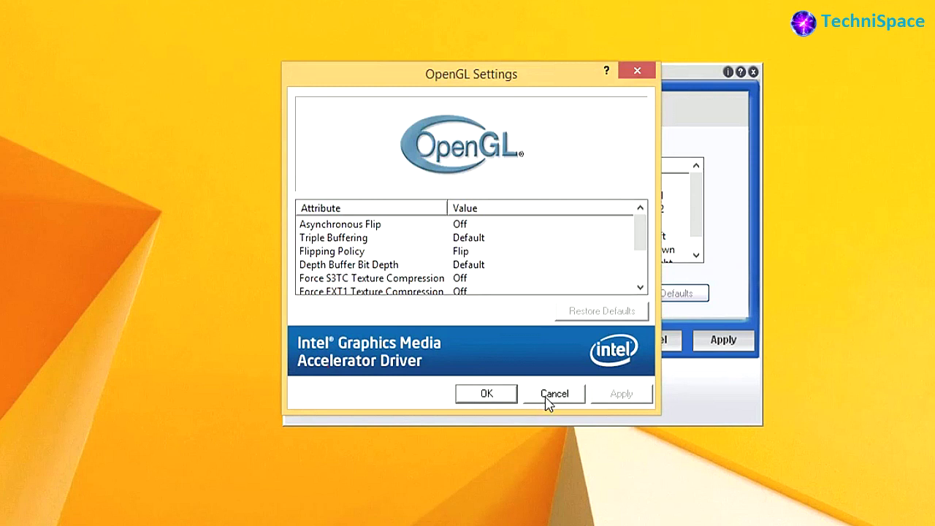
{"action": "left_click", "coordinate": [548, 400]}
{"action": "left_click", "coordinate": [451, 356]}
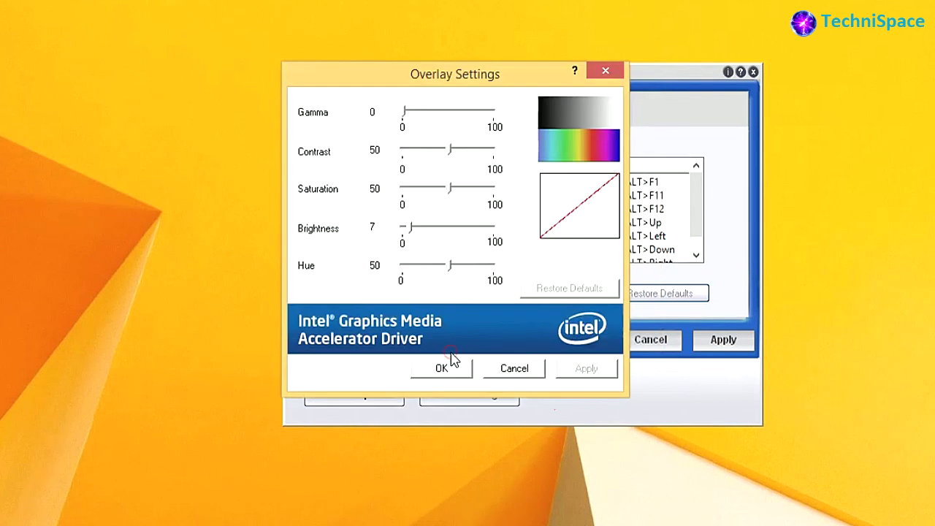
{"action": "left_click", "coordinate": [509, 374]}
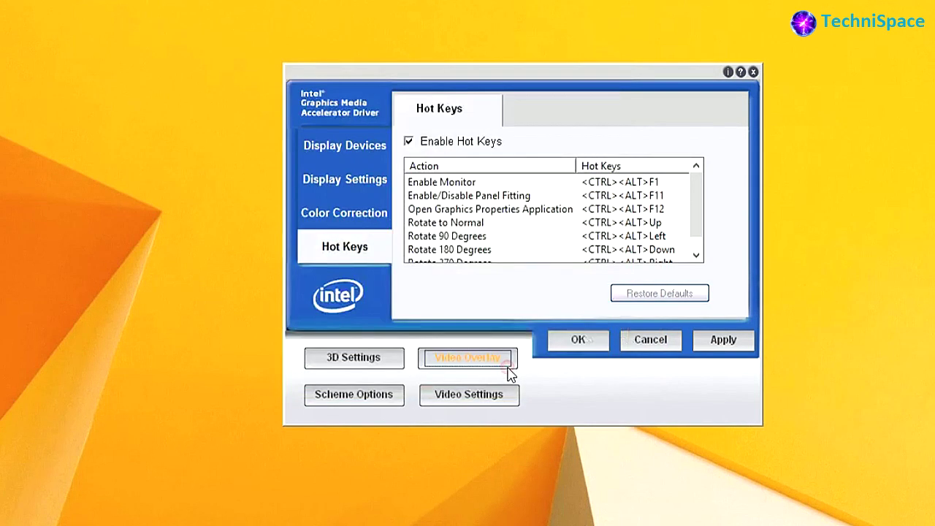
{"action": "left_click", "coordinate": [360, 399]}
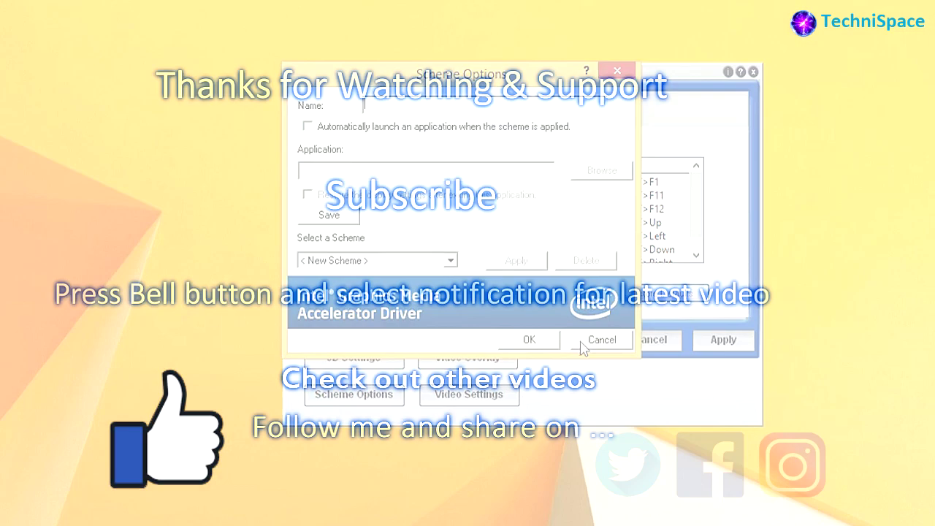